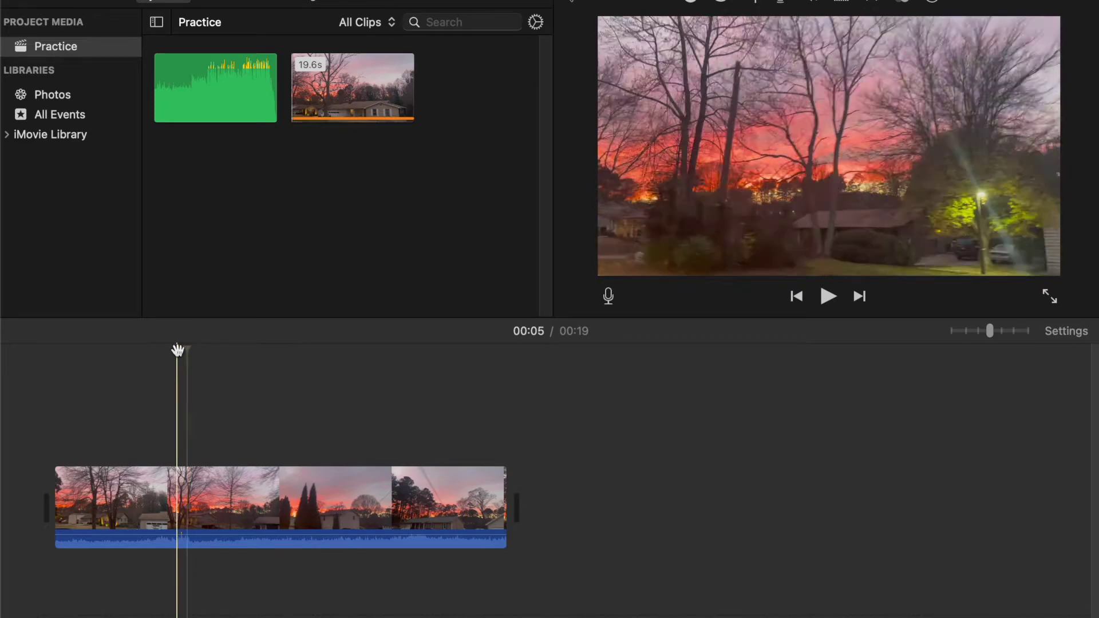
- Scrub the preview through the sunset footage from its first frame, then show the title styles
left_click_drag(184, 351, 44, 364)
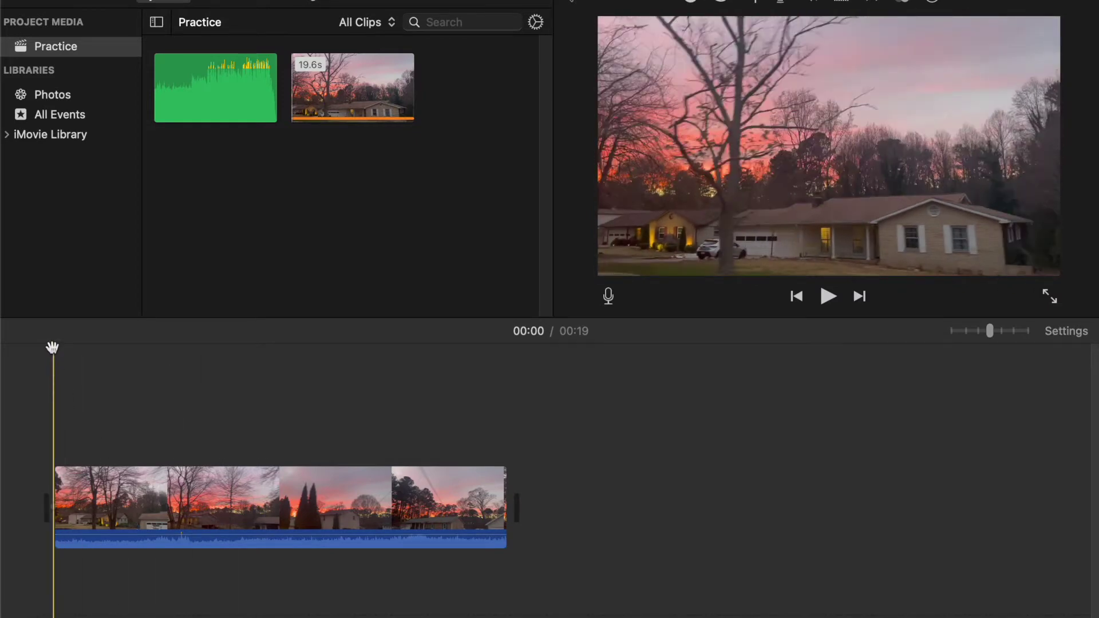
left_click_drag(52, 348, 182, 342)
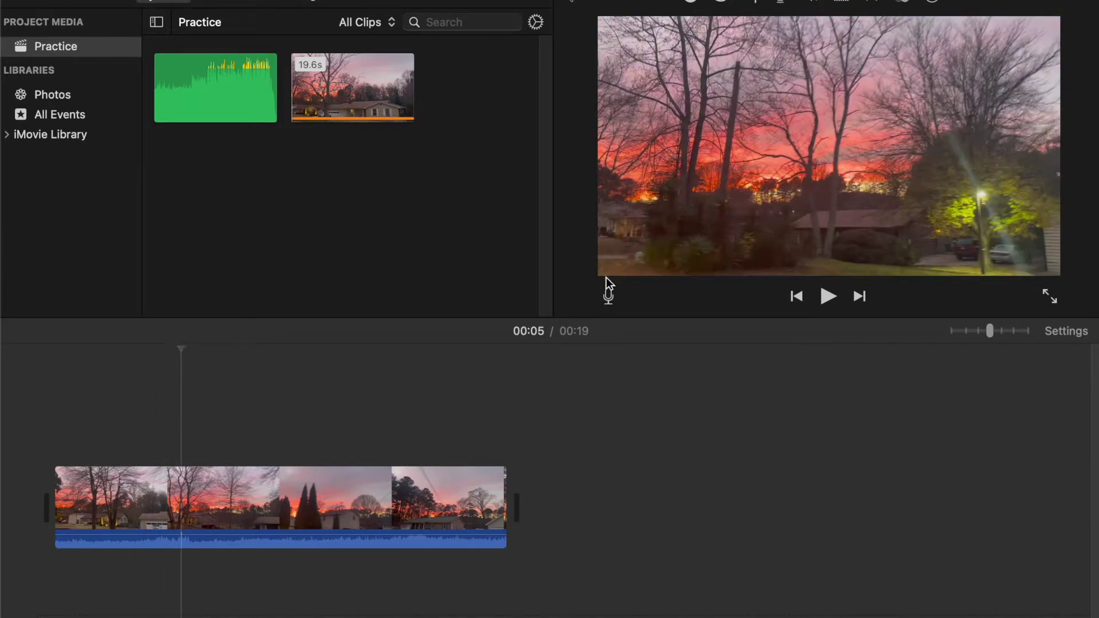
left_click(269, 3)
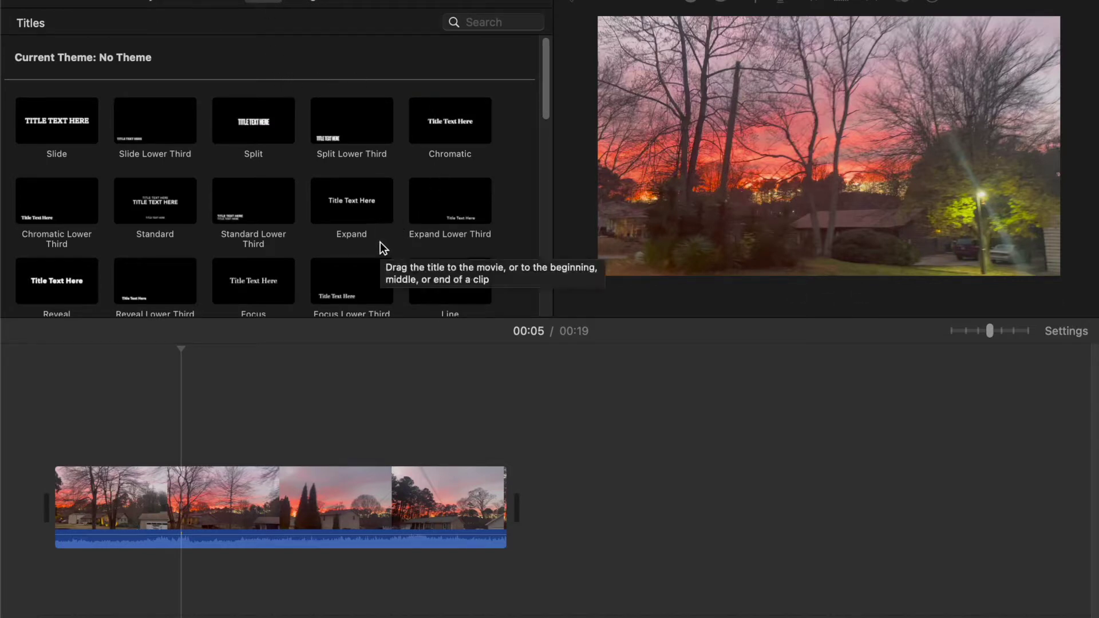
scroll(380, 242, "down", 4)
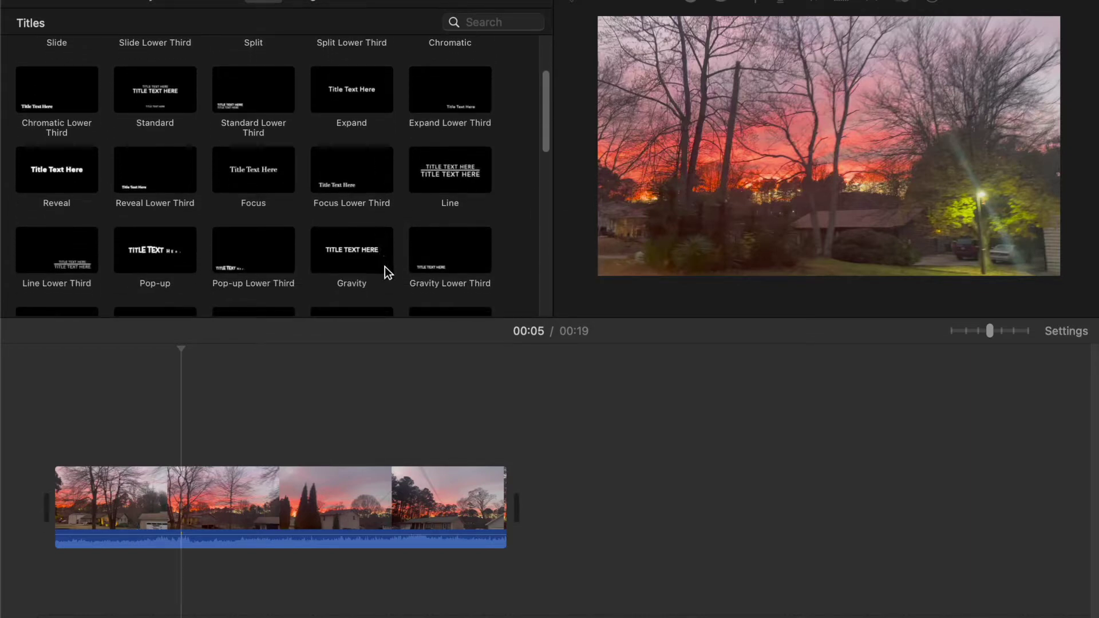
scroll(383, 265, "up", 4)
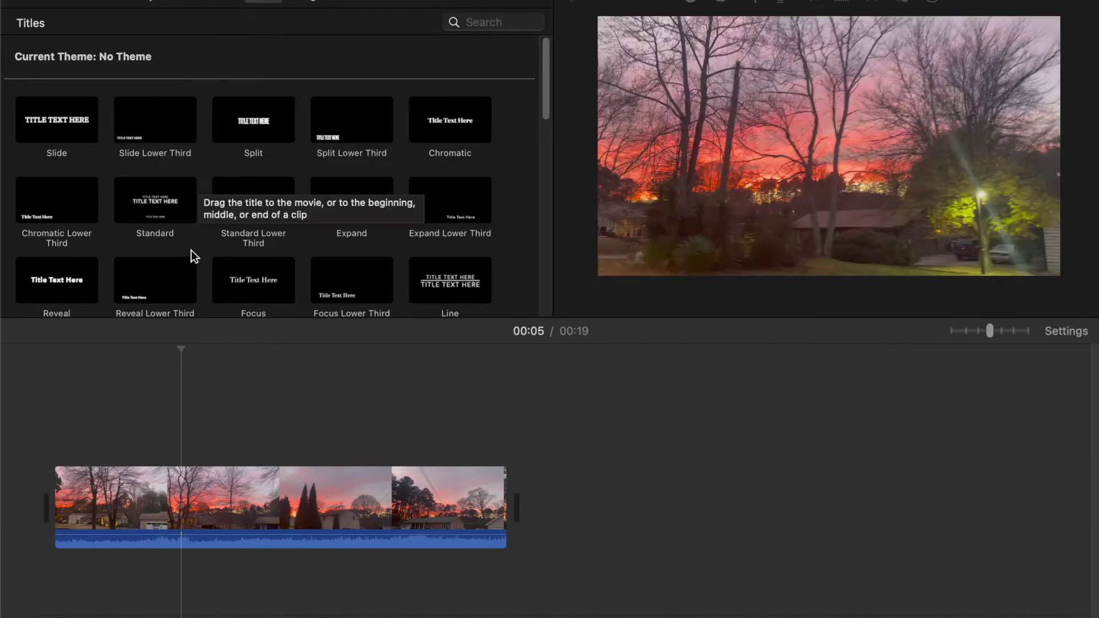
- Scroll down through the full list of title thumbnails and back up
scroll(201, 252, "down", 5)
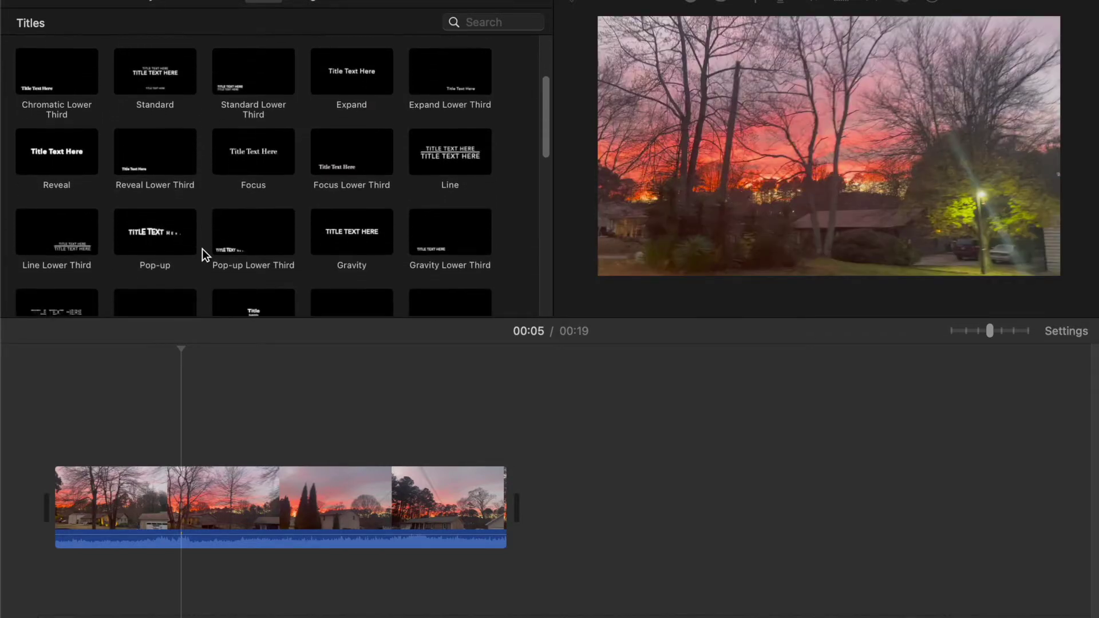
scroll(201, 252, "down", 3)
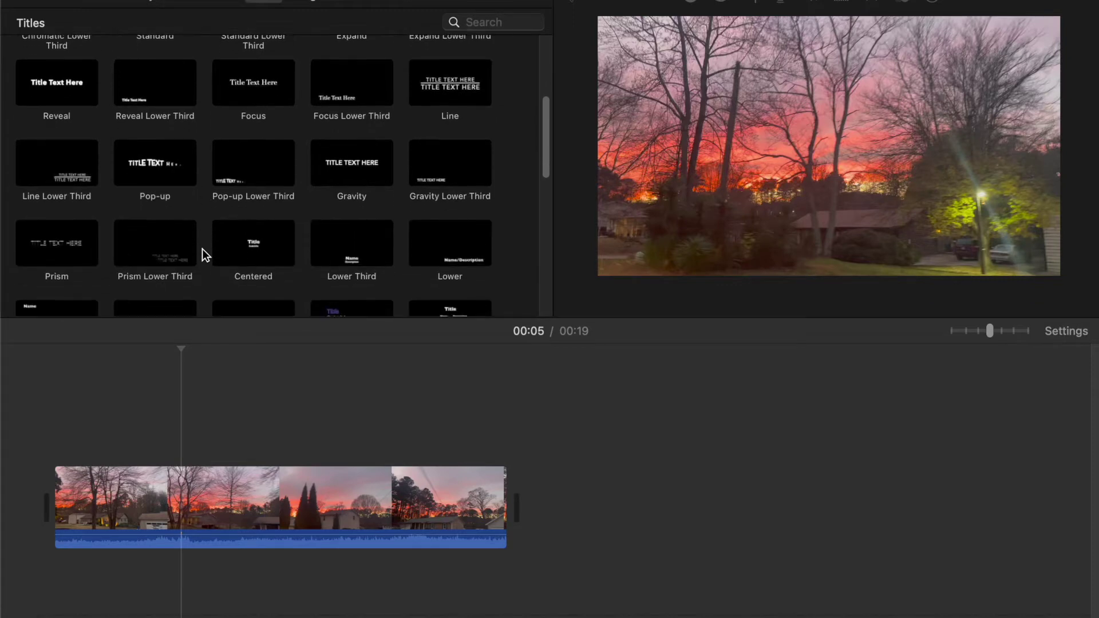
scroll(201, 248, "down", 4)
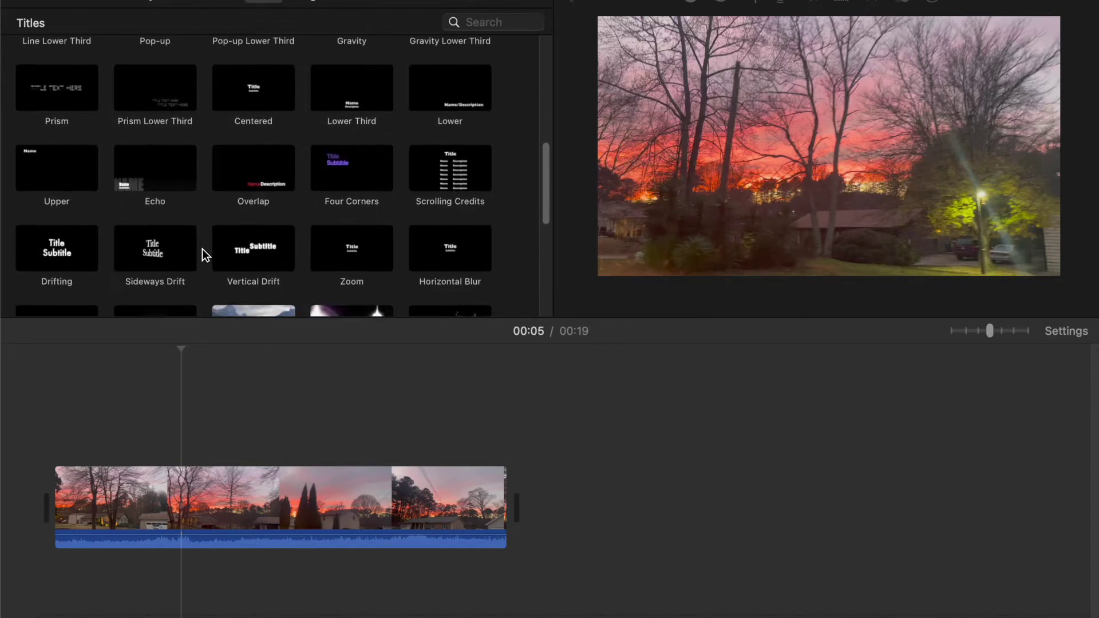
scroll(202, 248, "down", 2)
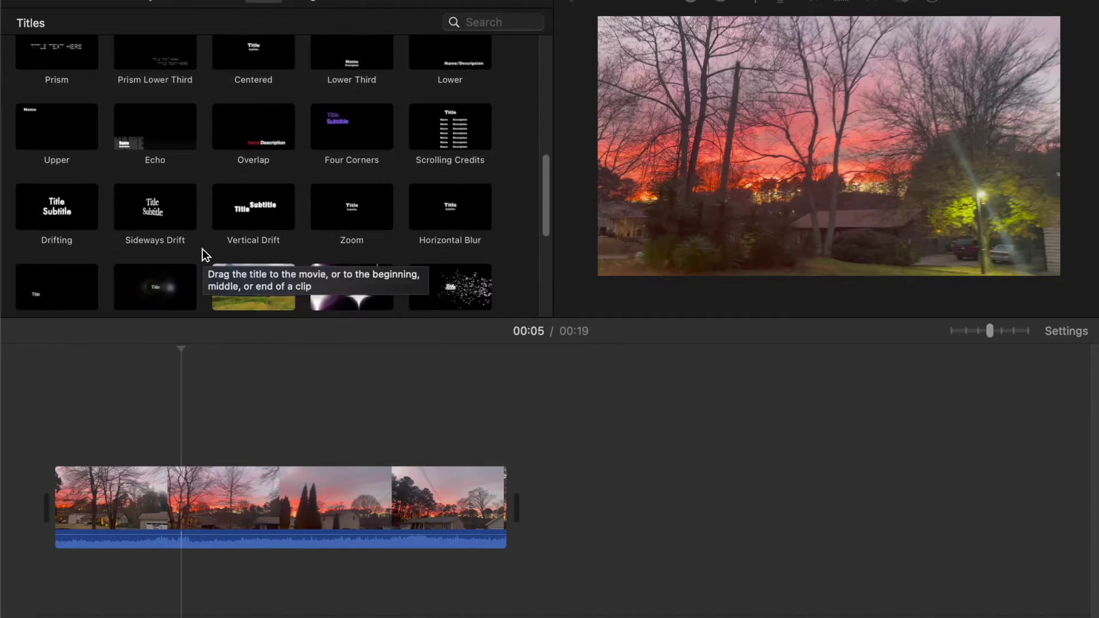
scroll(201, 249, "down", 2)
scroll(201, 248, "down", 3)
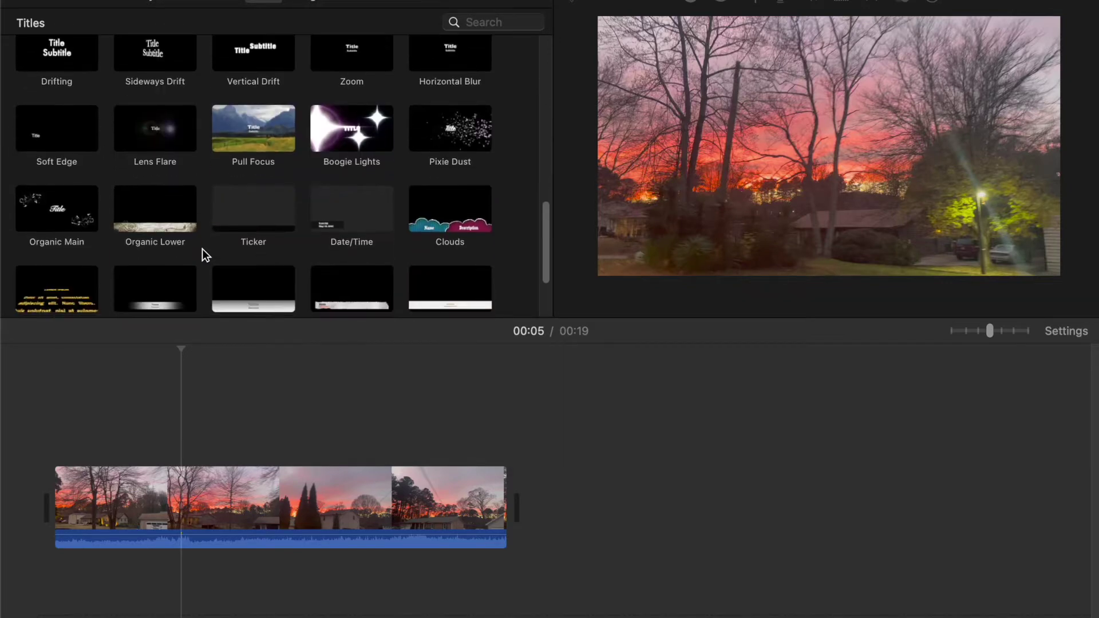
scroll(202, 249, "down", 3)
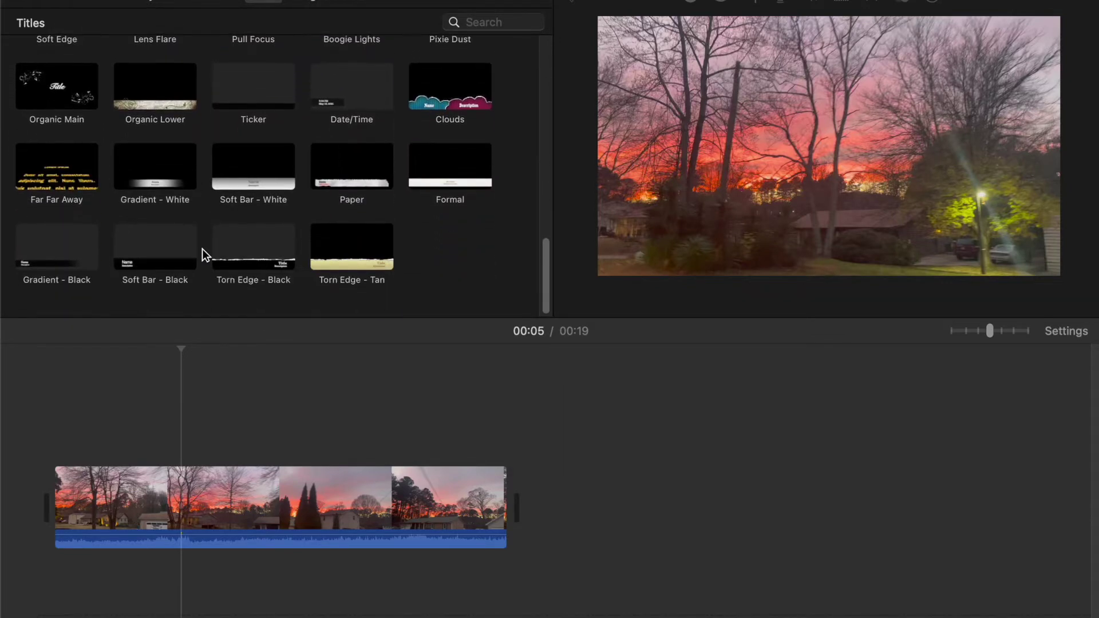
scroll(202, 248, "up", 15)
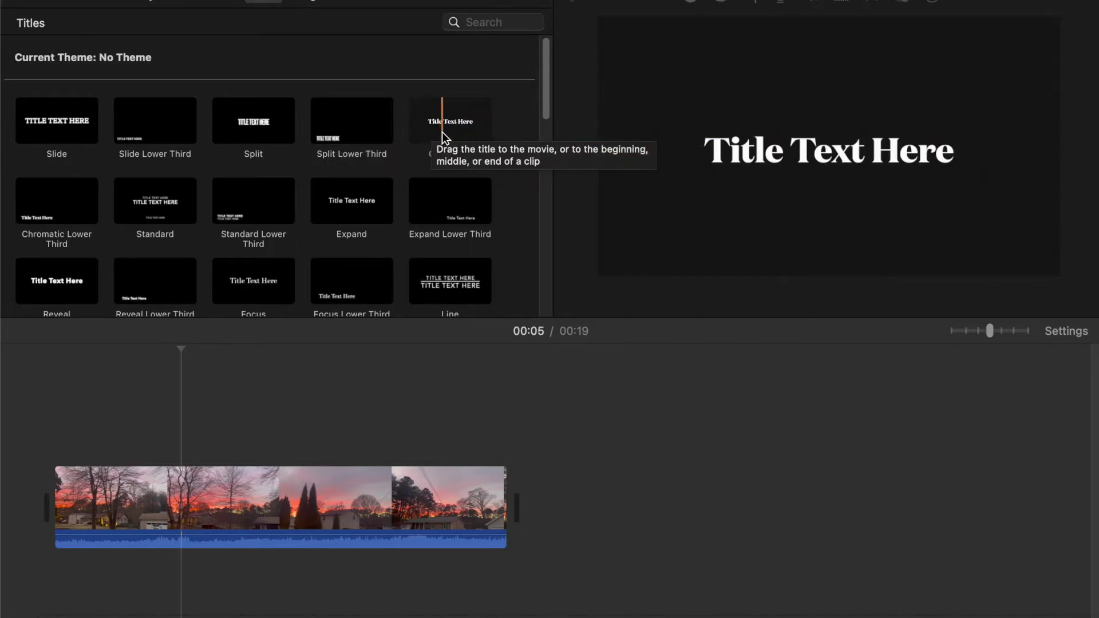
- Drop the Chromatic title onto the sunset clip and move it to start earlier
left_click_drag(441, 131, 185, 432)
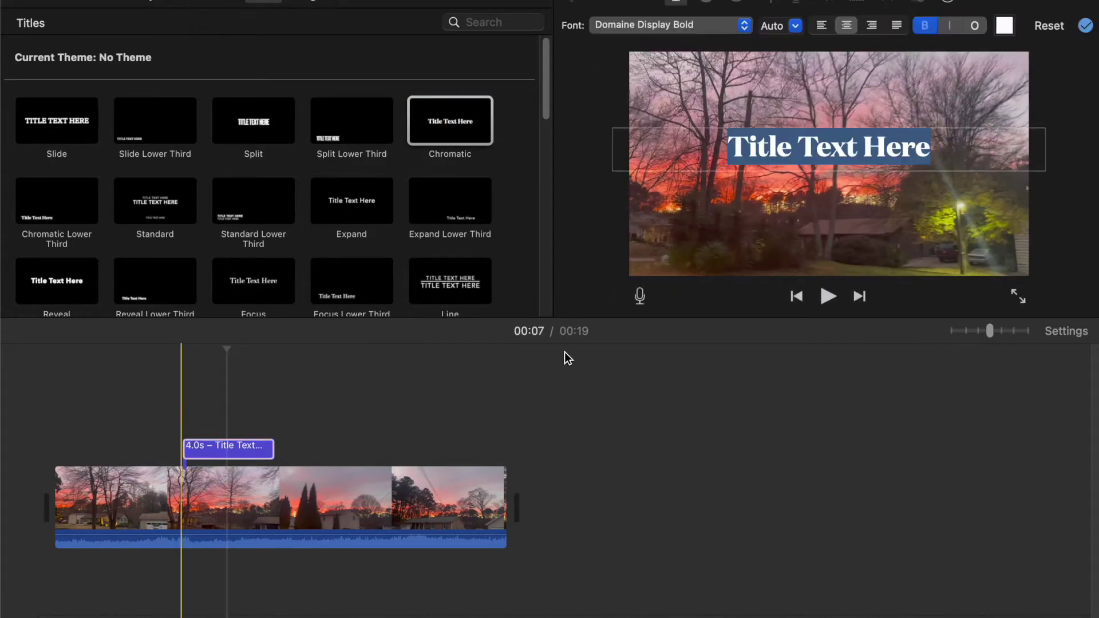
left_click(230, 452)
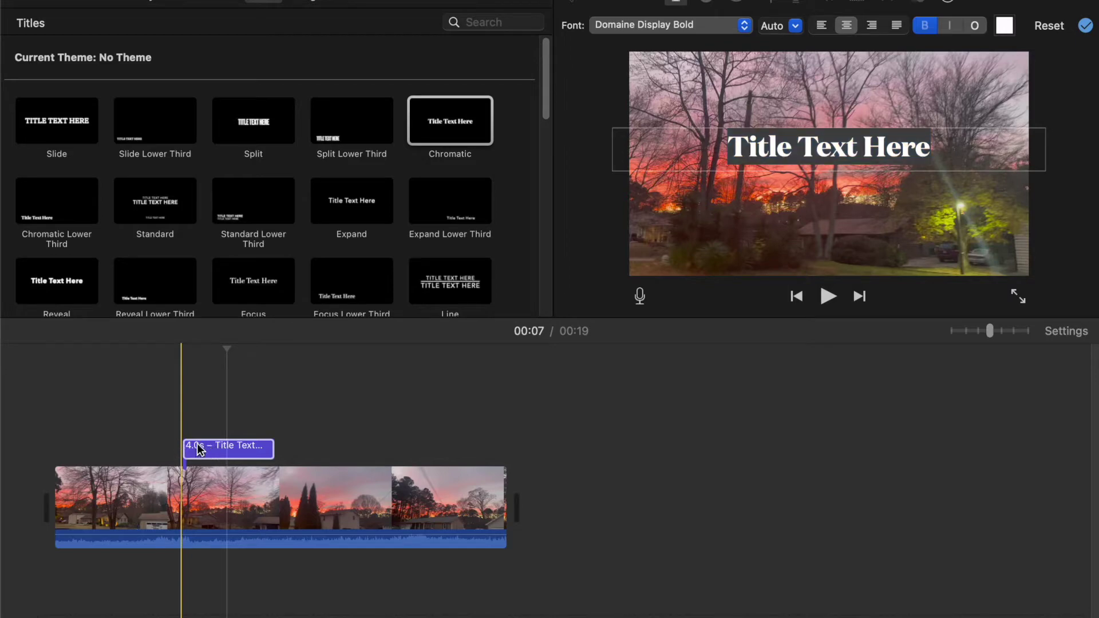
left_click(230, 448)
mouse_move(229, 445)
left_mouse_down()
mouse_move(195, 442)
mouse_move(283, 439)
mouse_move(228, 430)
left_mouse_up()
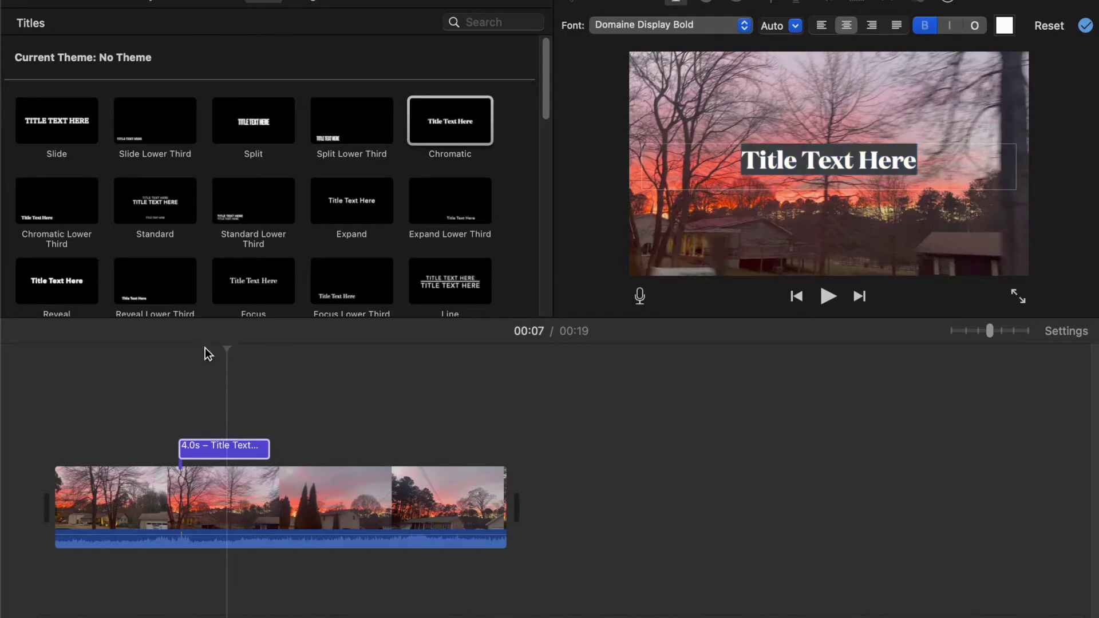
- Line the title's start up with the 5-second mark and open its text for editing
left_click(235, 353)
left_click_drag(234, 352, 187, 351)
left_click_drag(250, 445, 217, 442)
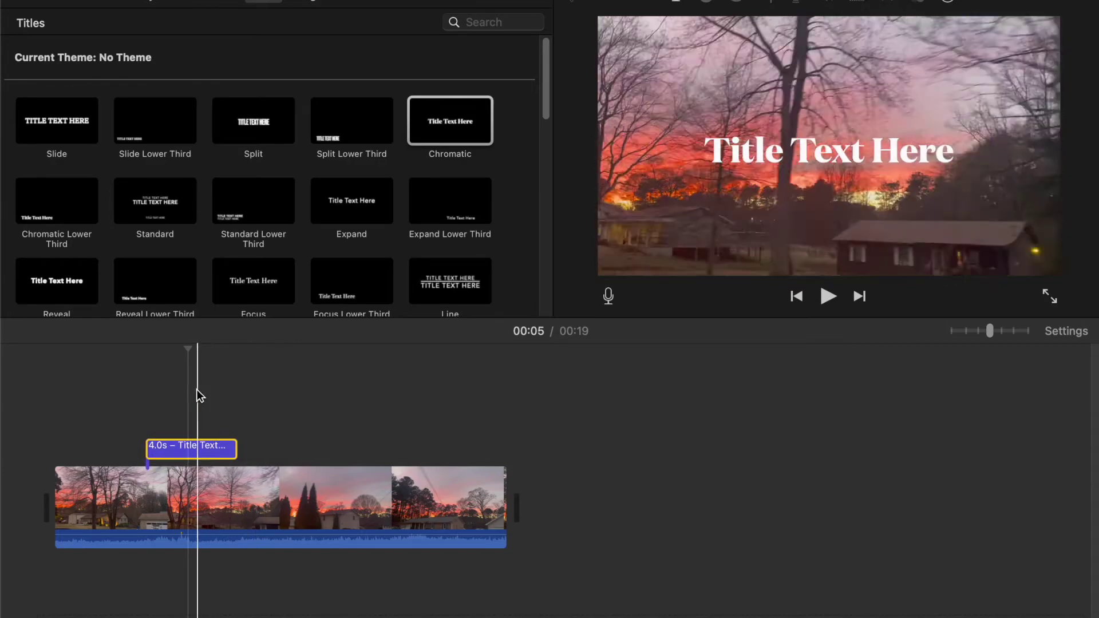
left_click_drag(186, 354, 177, 347)
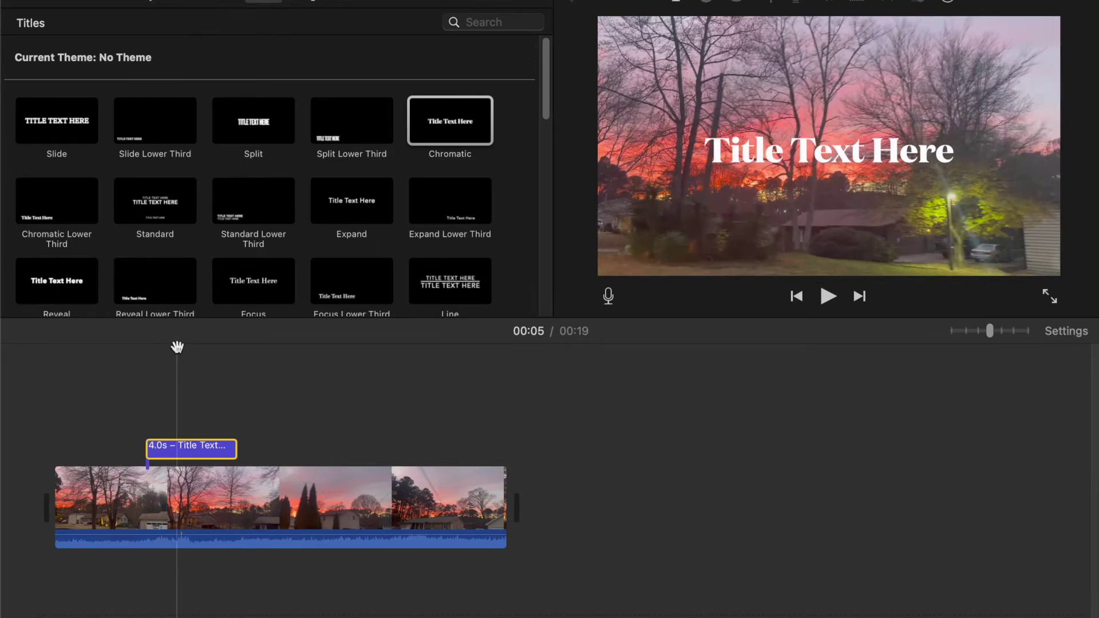
left_click(802, 160)
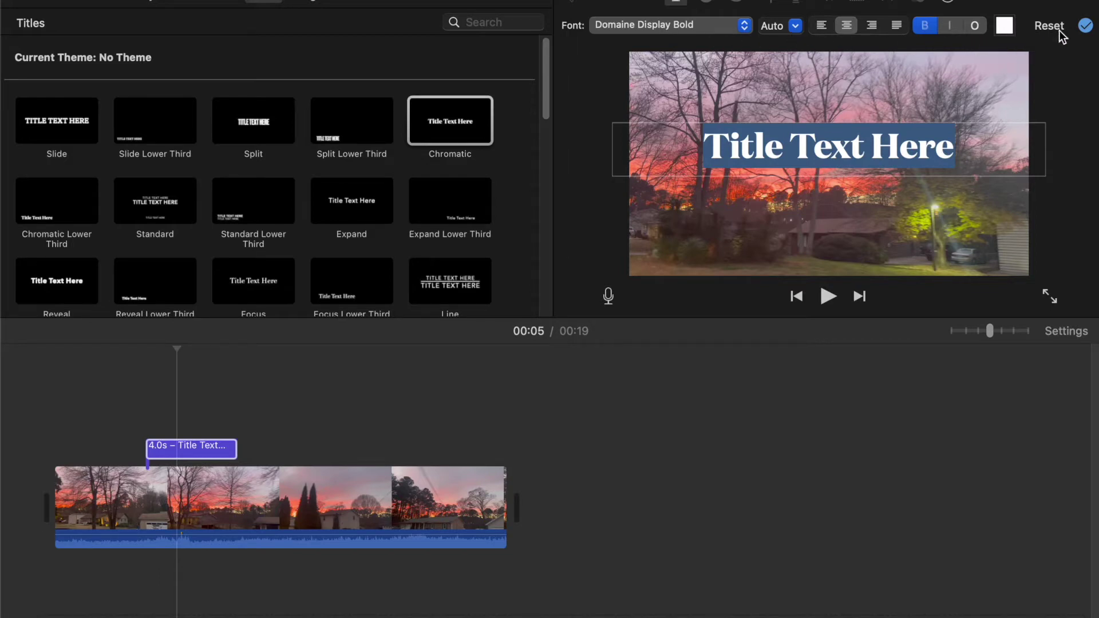
- Left-align the title in Domaine Display Bold and select the whole 'Title Text Here' placeholder
left_click(825, 28)
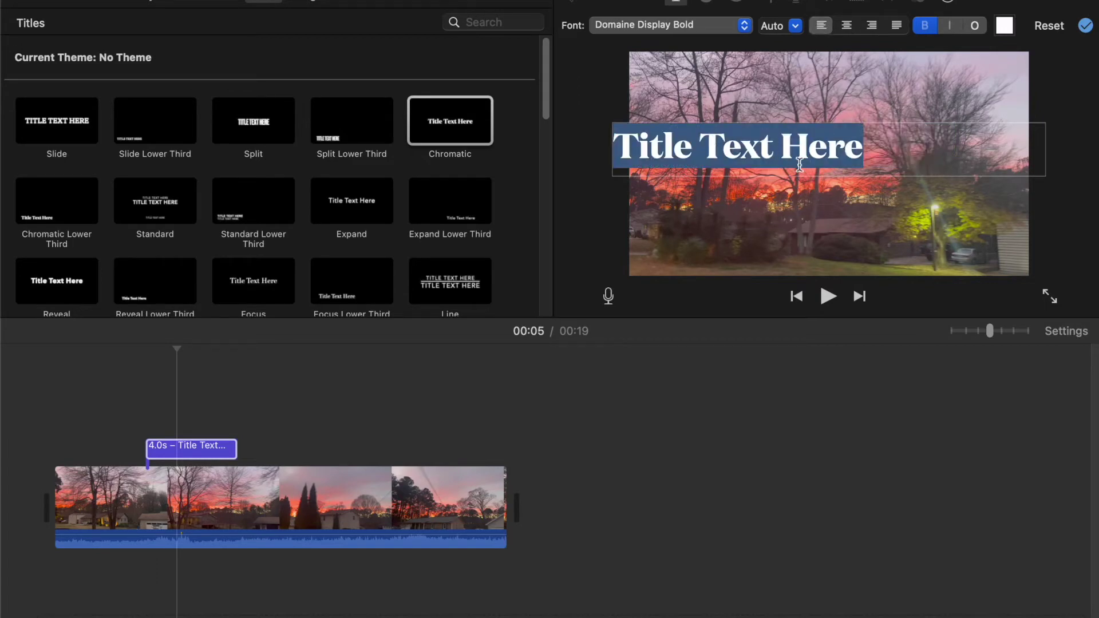
left_click(742, 26)
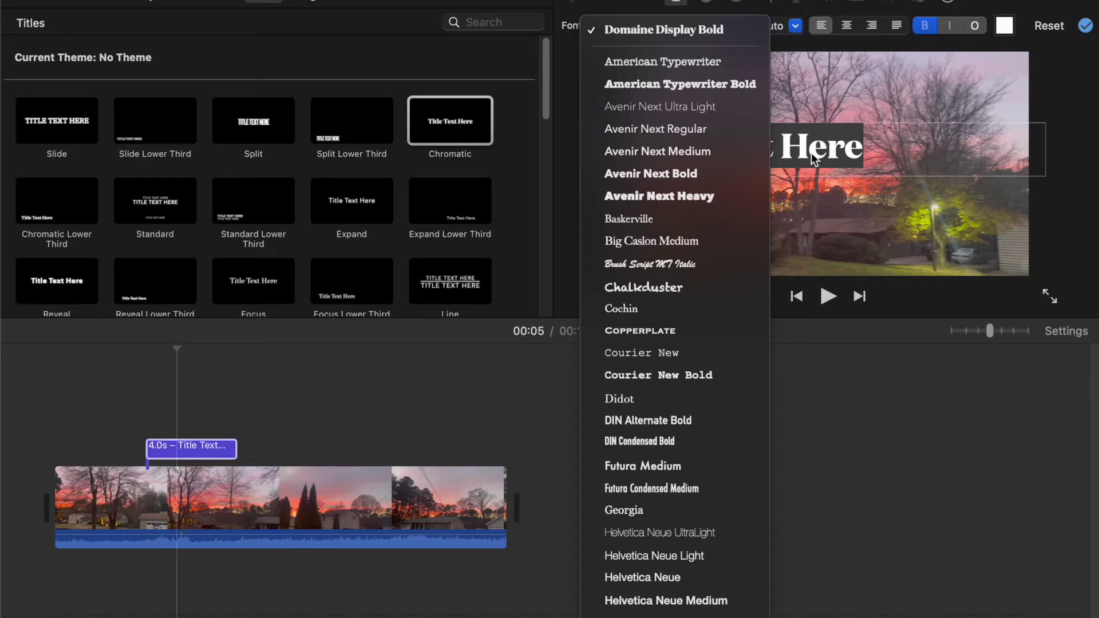
left_click(724, 31)
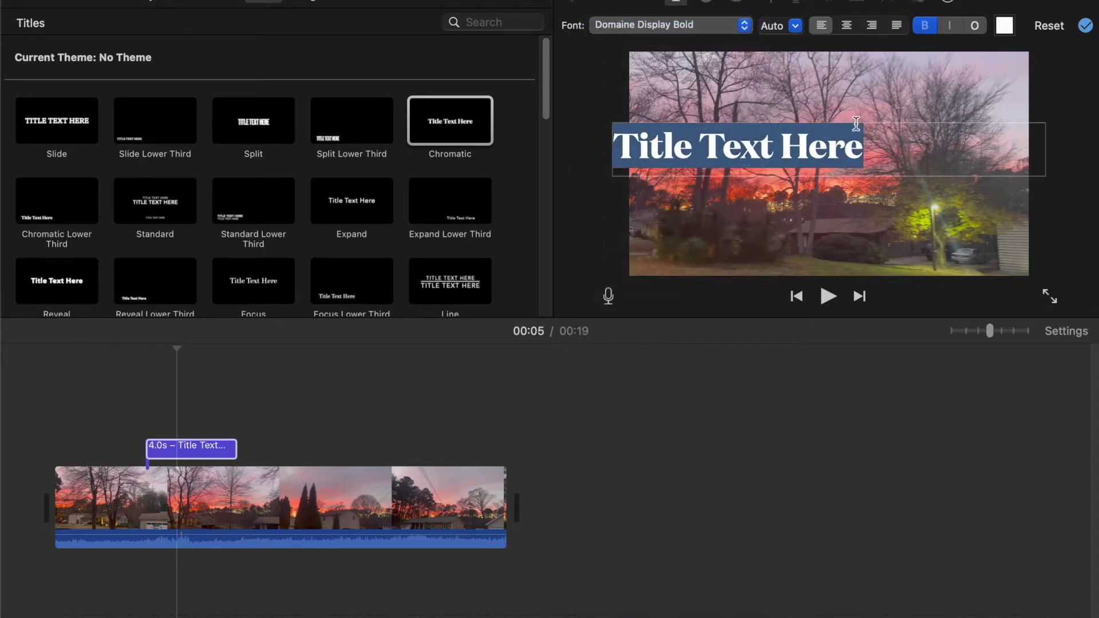
left_click(902, 169)
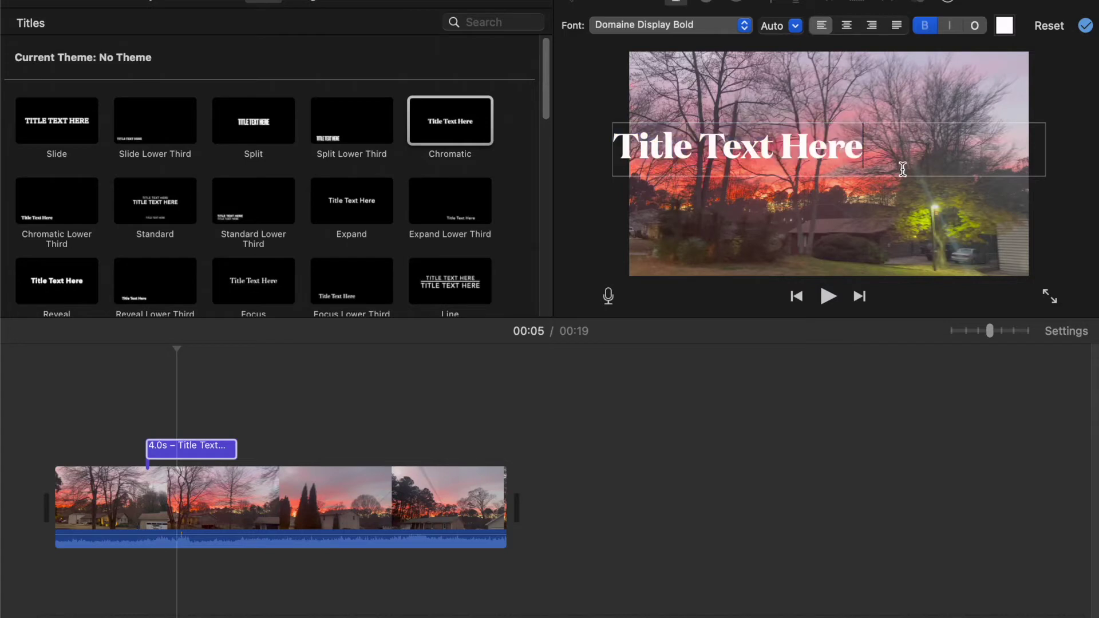
key("super+a")
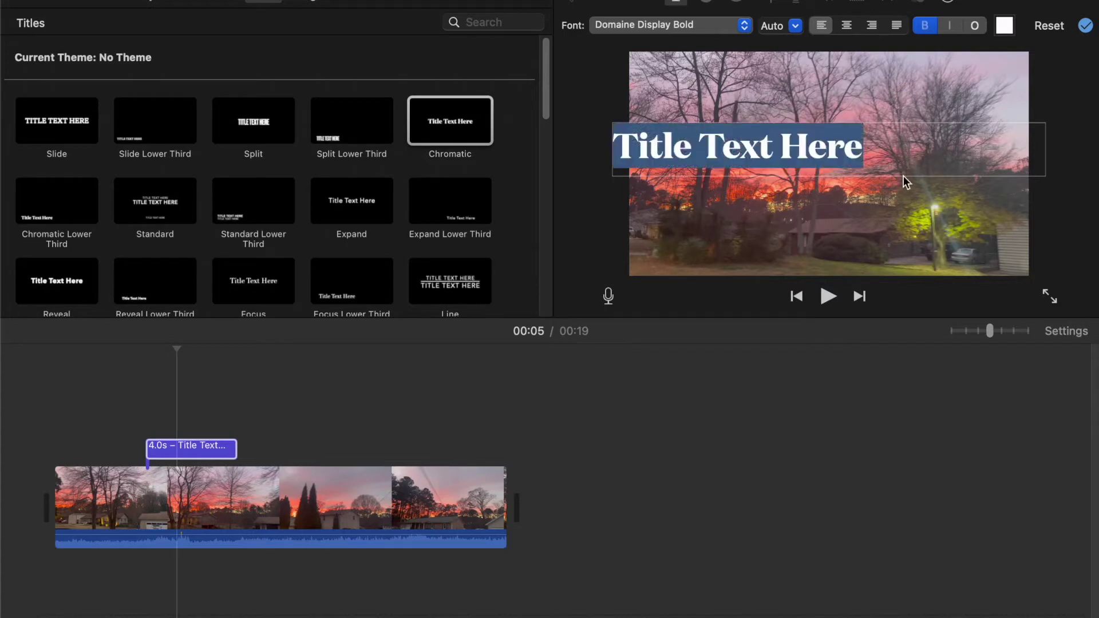
left_click(891, 141)
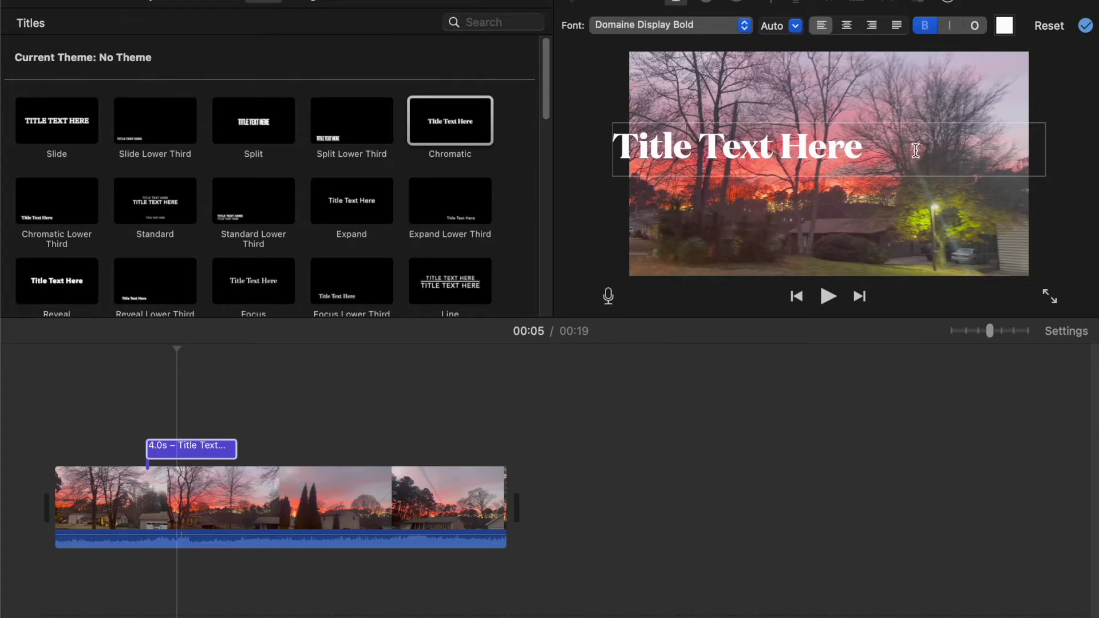
left_click_drag(914, 150, 608, 154)
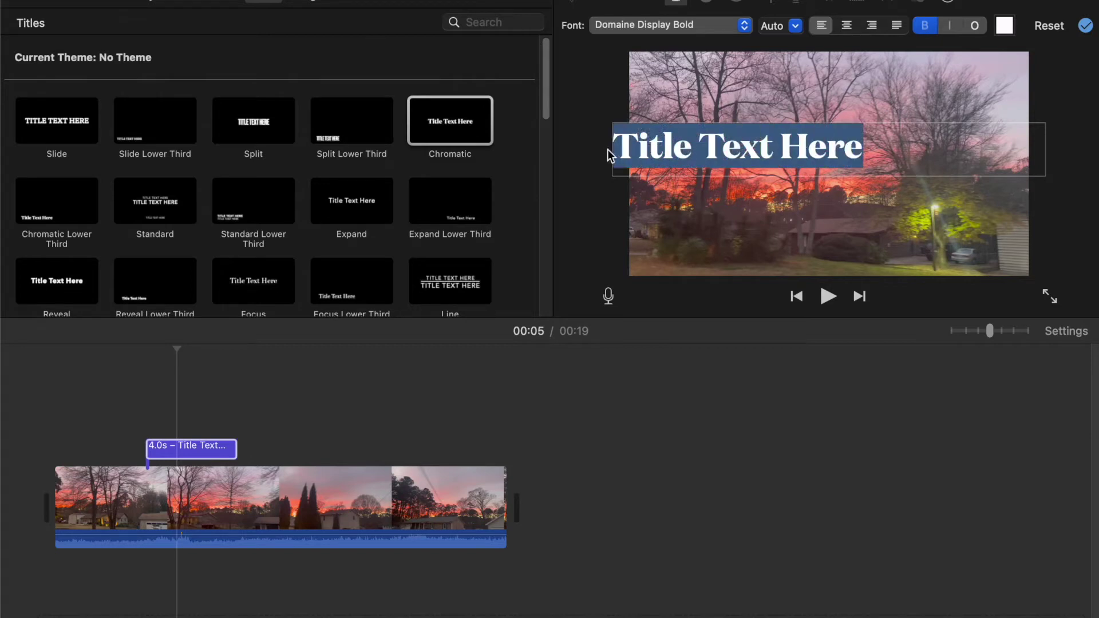
- Replace the placeholder with 'Moving Out Blog' and left-align it
type("Movinh")
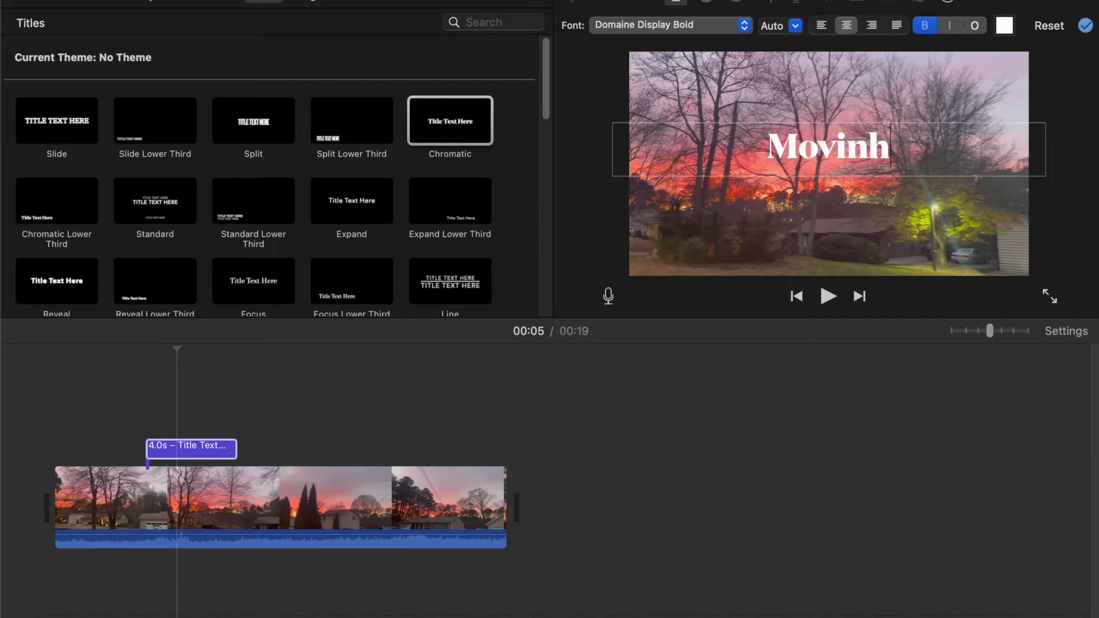
key("BackSpace")
type("g Ou")
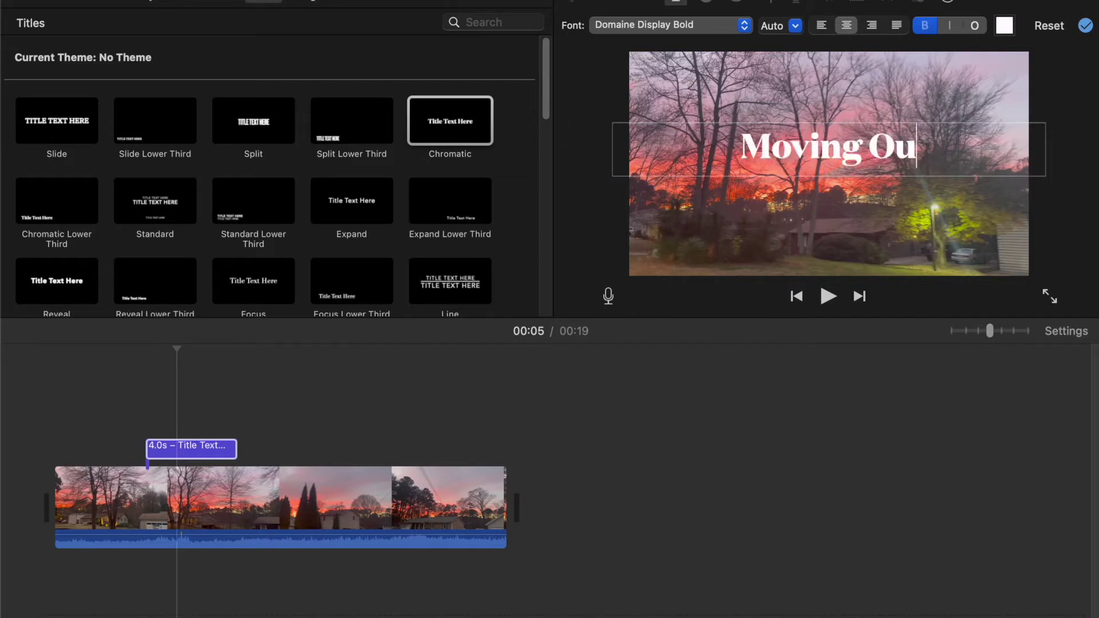
type("t Blog")
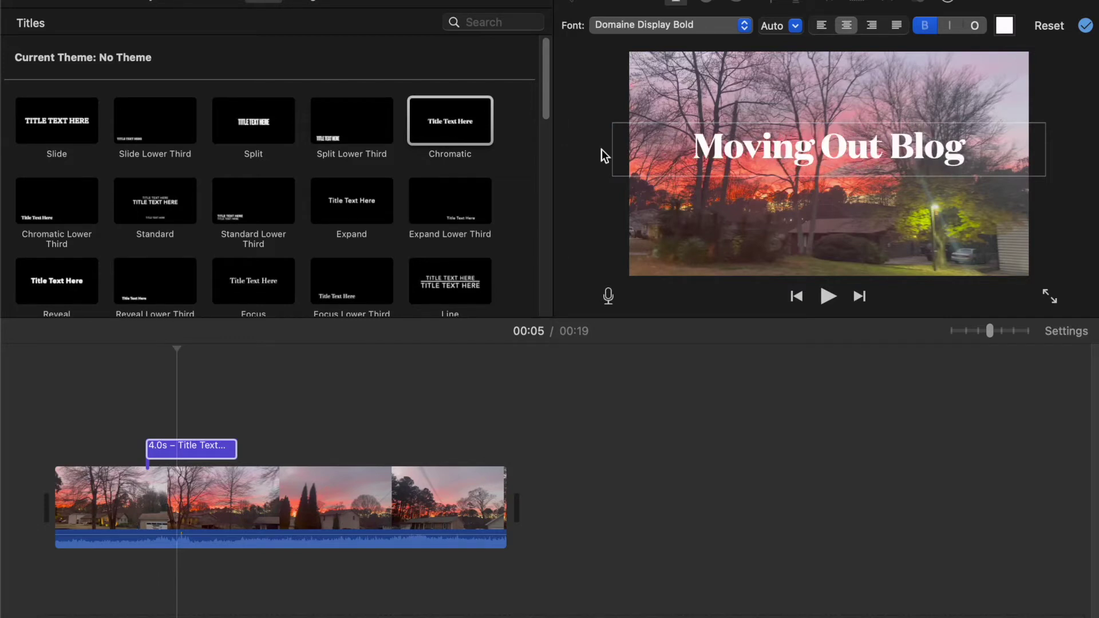
left_click(821, 26)
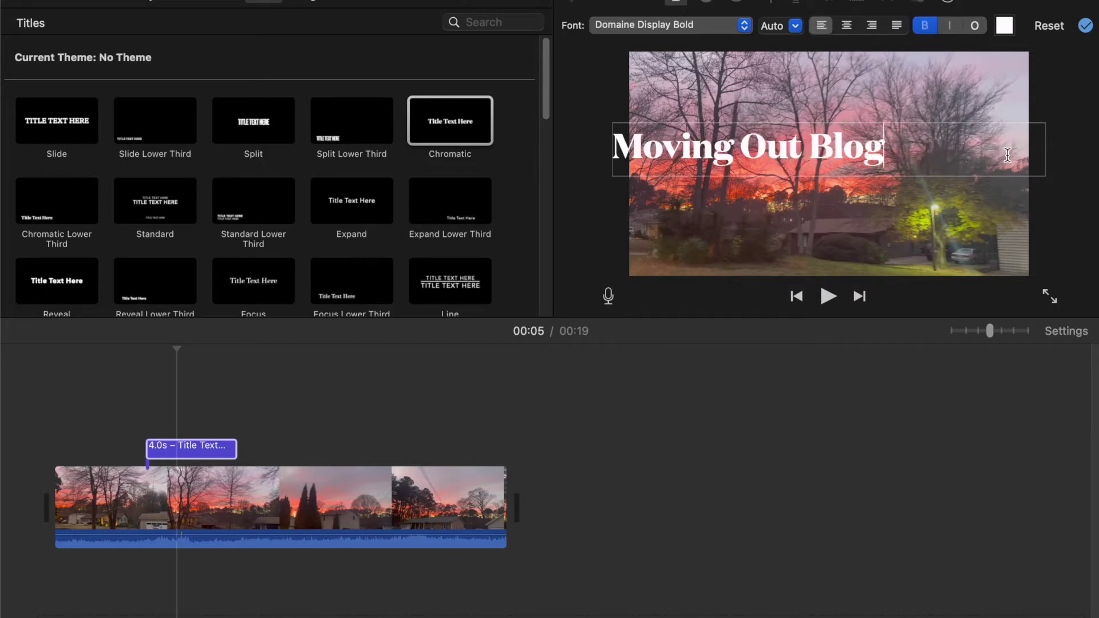
- Exit and reopen the Moving Out Blog title for text editing
left_click(687, 3)
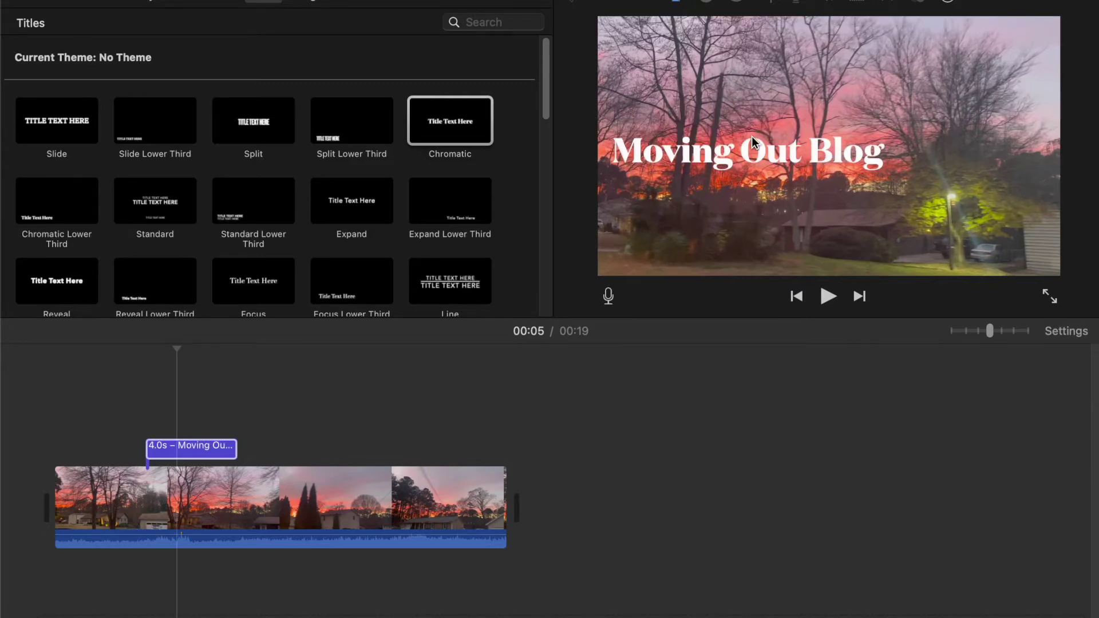
left_click(754, 146)
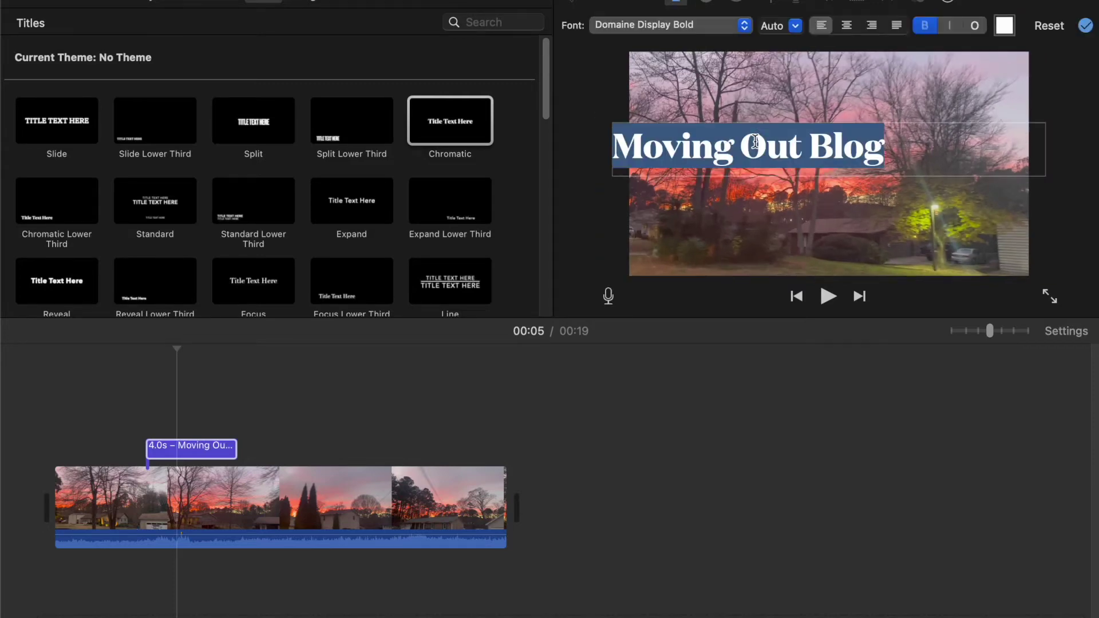
left_click(1046, 154)
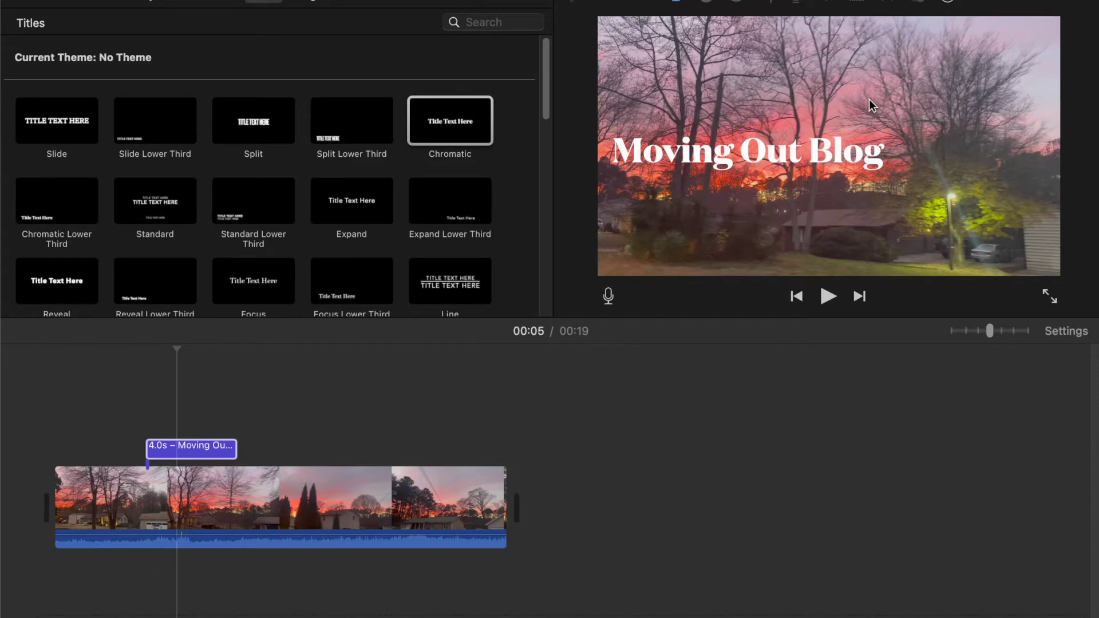
left_click(830, 150)
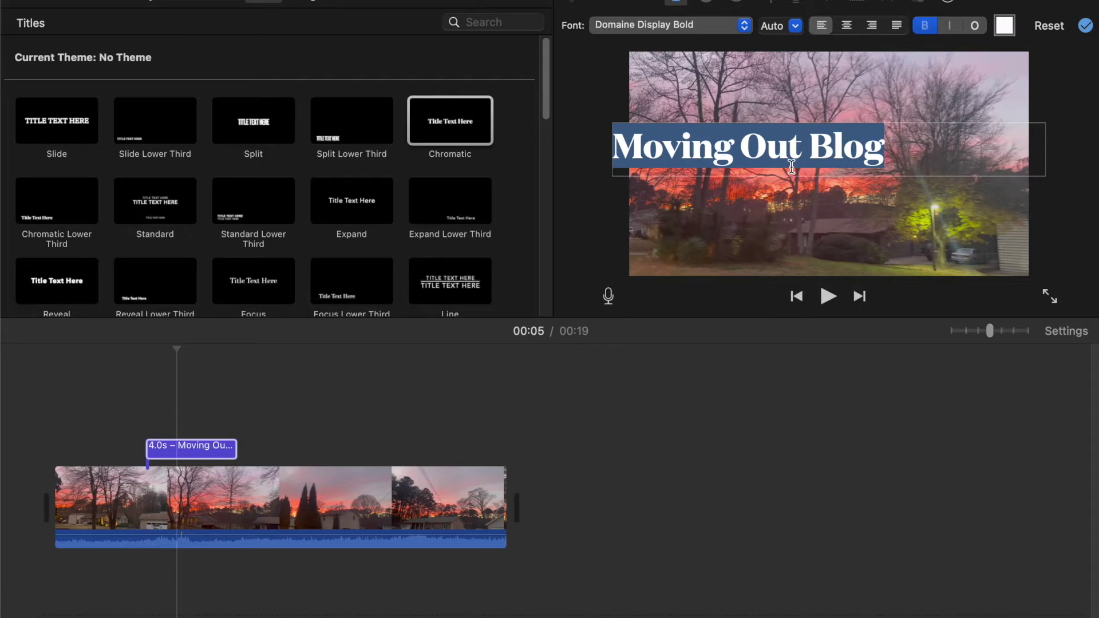
key("Escape")
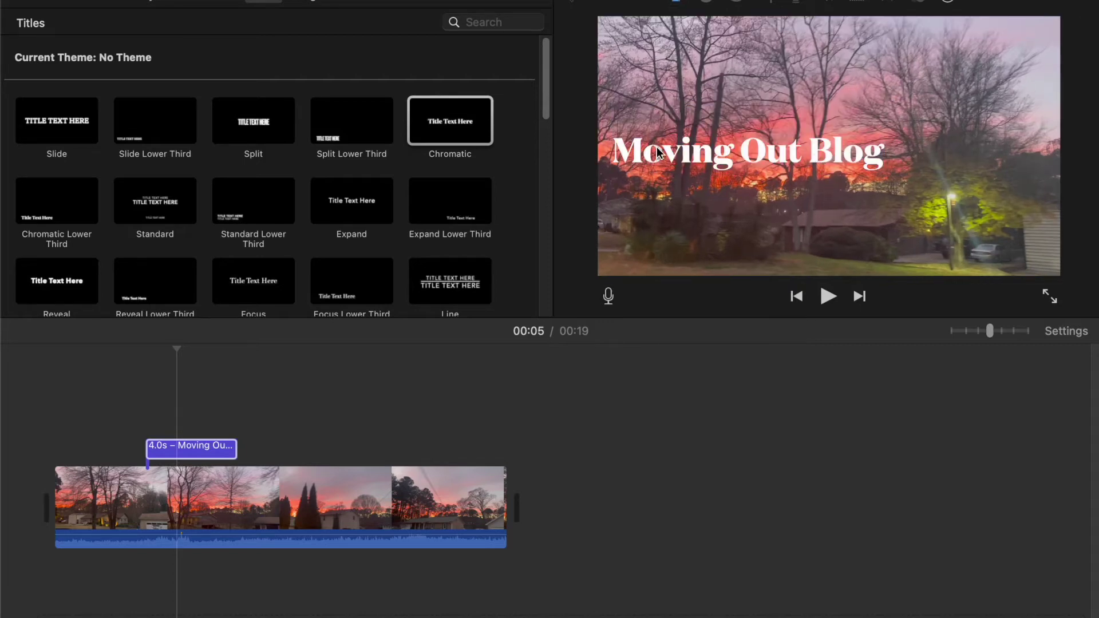
double_click(885, 157)
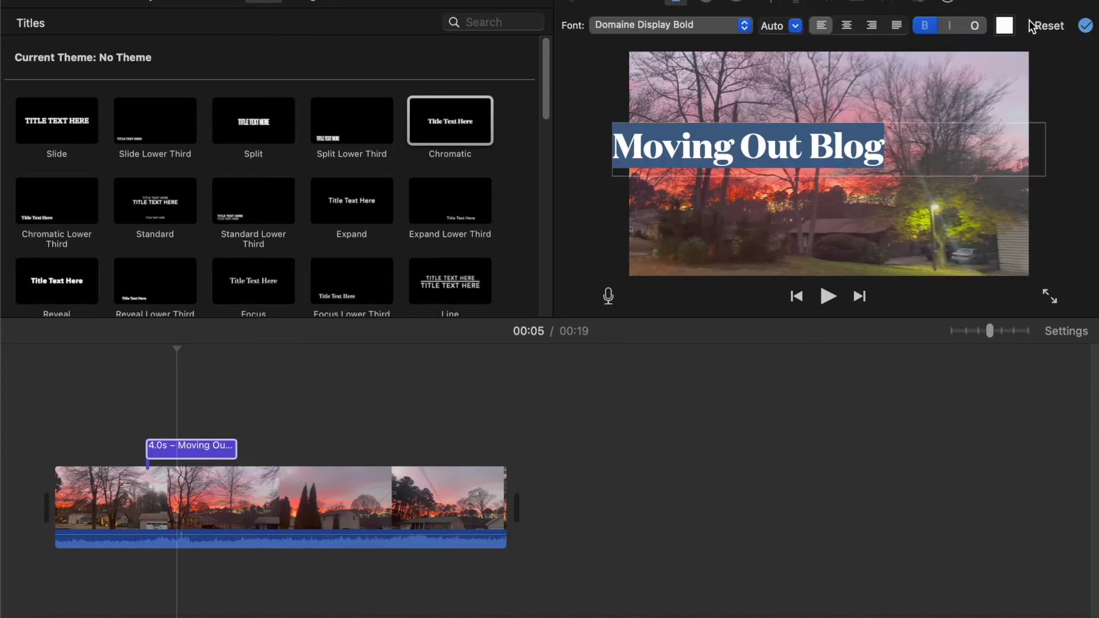
left_click(1005, 25)
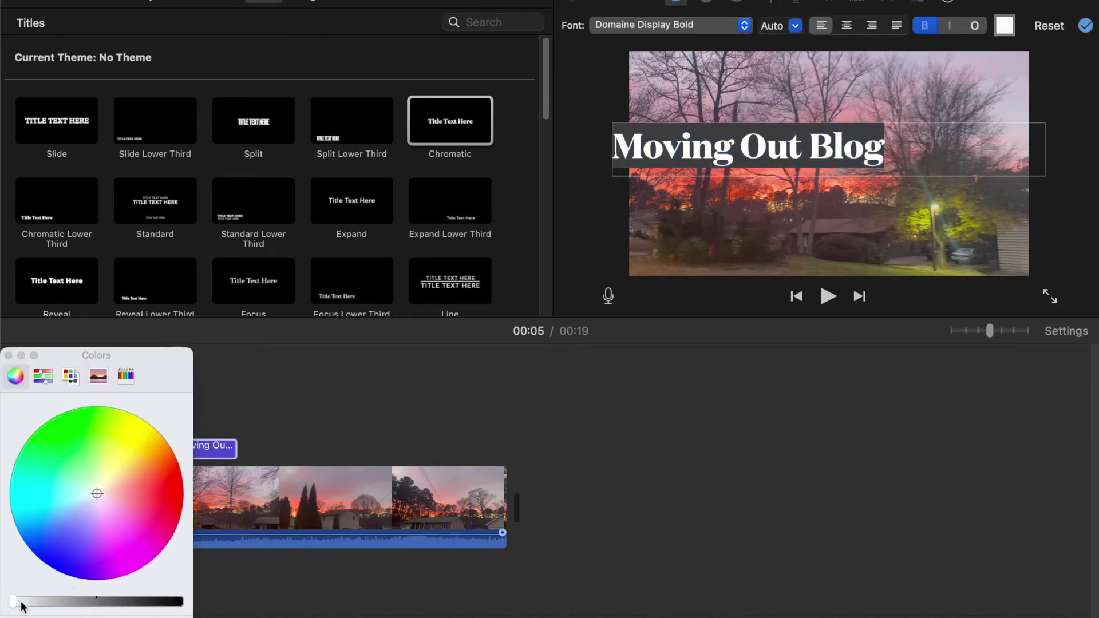
- Tint the Moving Out Blog text pale yellow, close the Colors panel, and leave editing
mouse_move(20, 601)
left_mouse_down()
mouse_move(54, 602)
mouse_move(11, 602)
left_mouse_up()
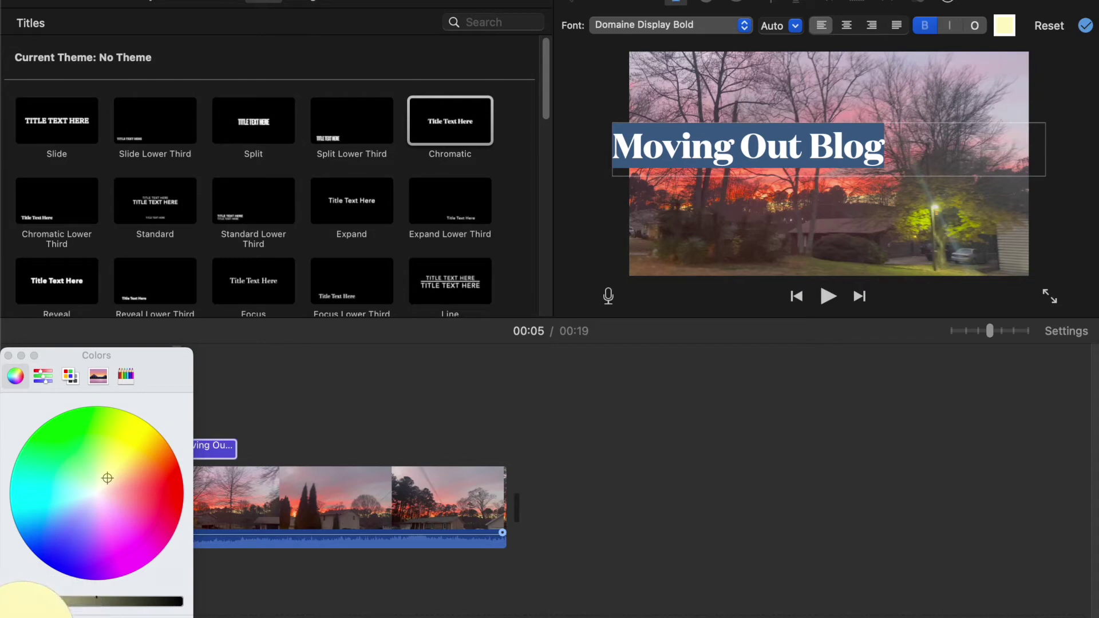
left_click_drag(13, 601, 14, 601)
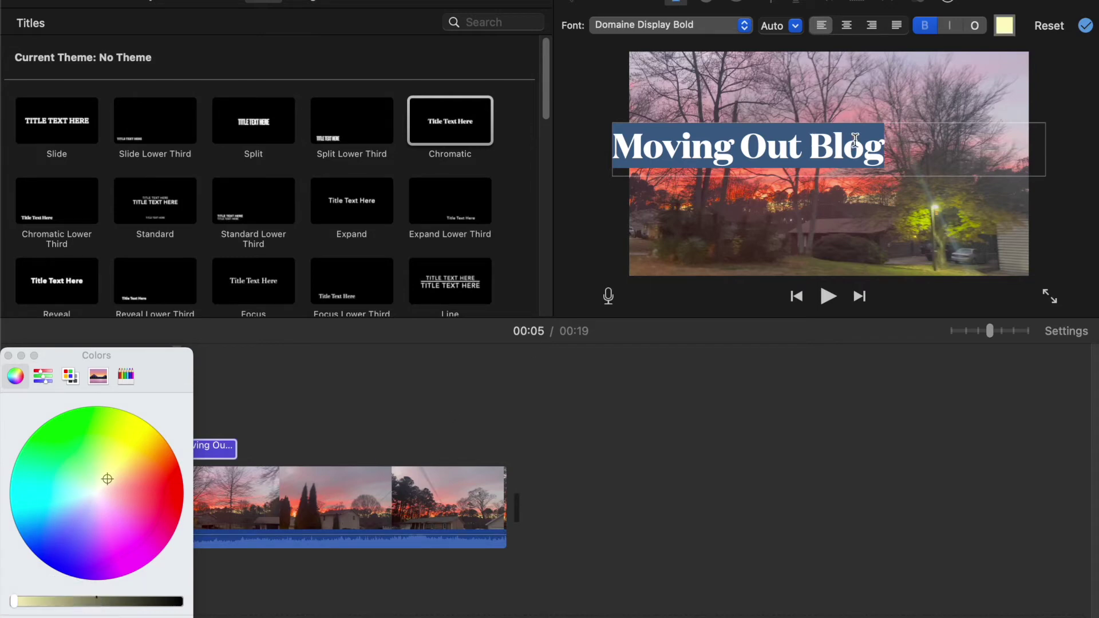
left_click(1005, 27)
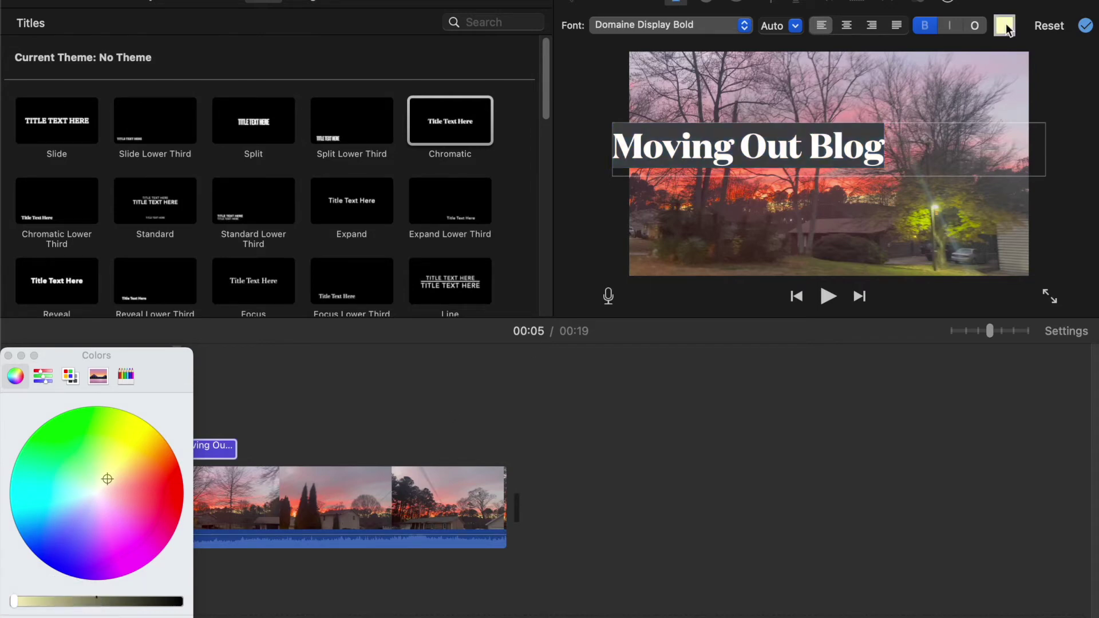
left_click(904, 140)
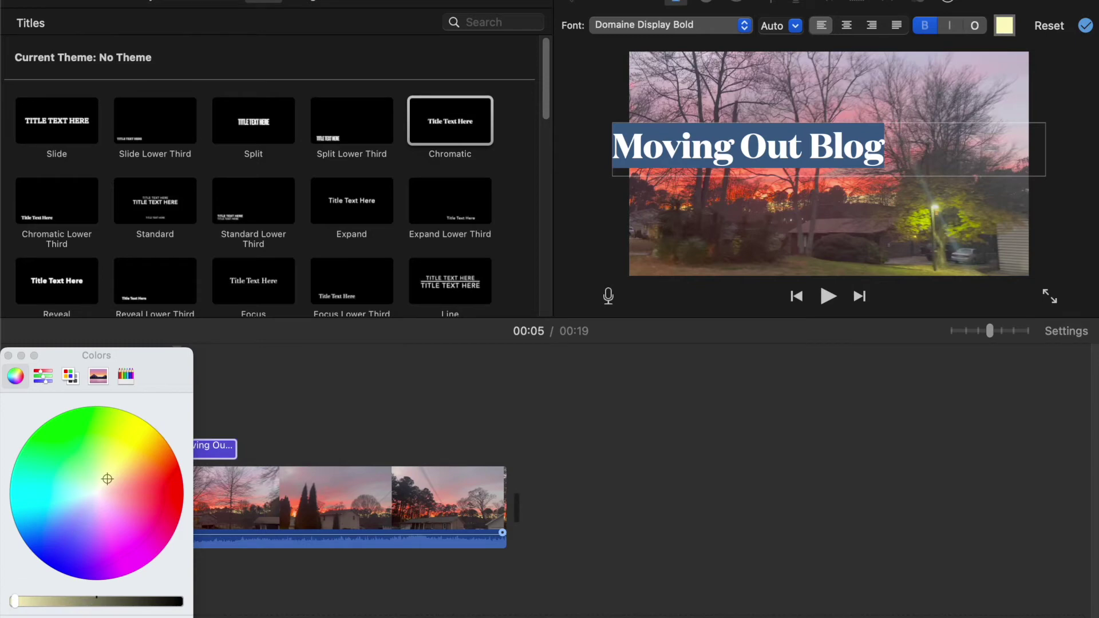
left_click(8, 355)
left_click(1005, 26)
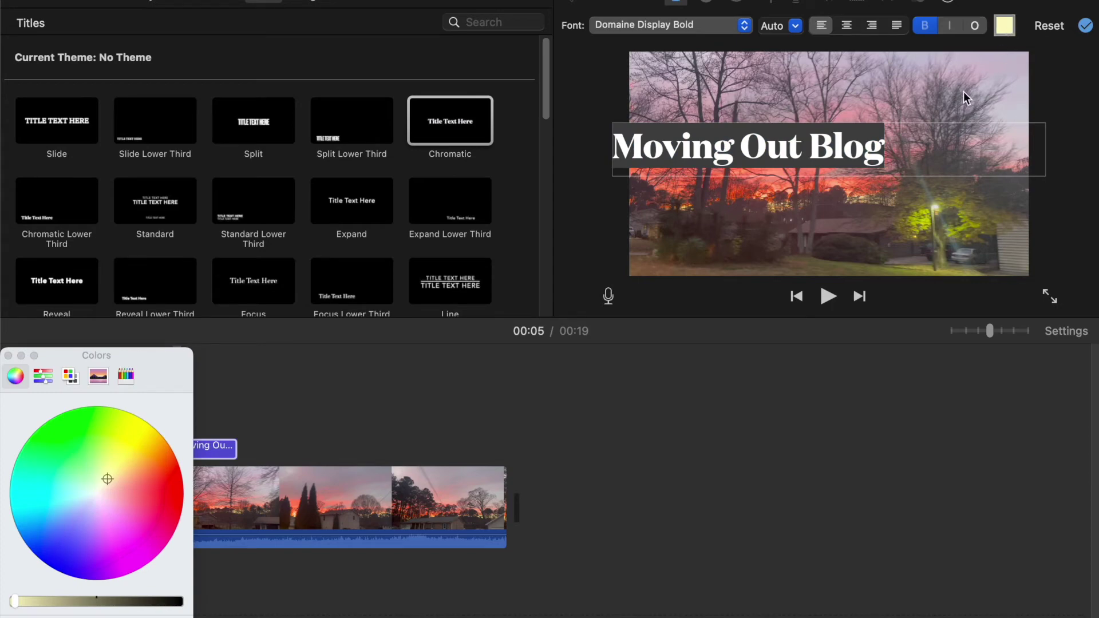
left_click(912, 159)
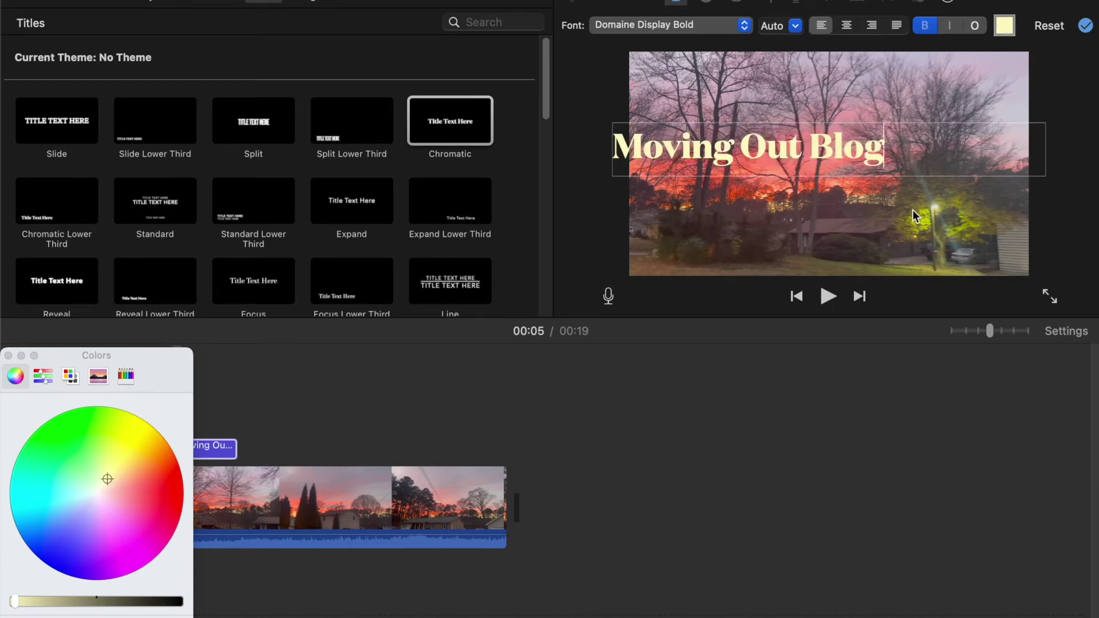
left_click(8, 356)
left_click(730, 378)
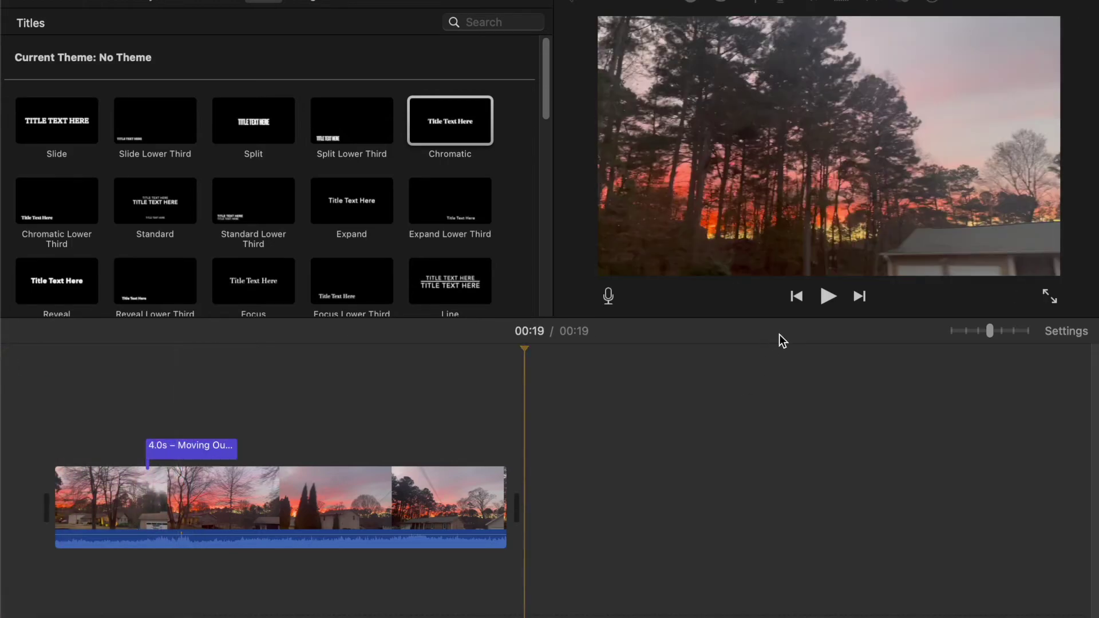
- Bring the playhead back to 00:05 and fine-tune the frame under the yellow title
left_click_drag(527, 350, 188, 362)
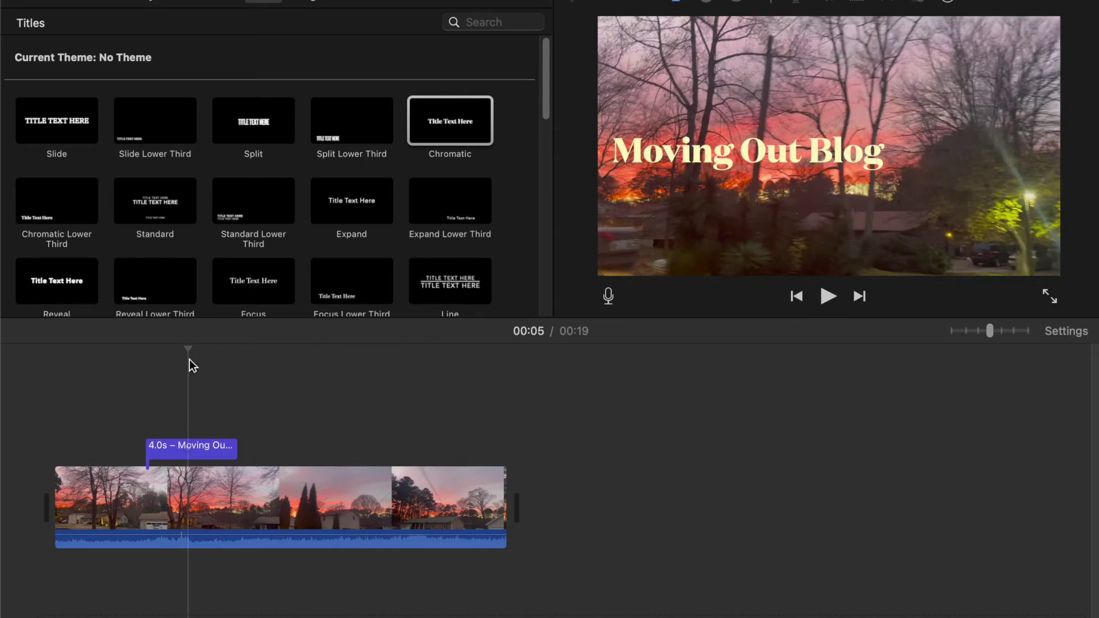
left_click_drag(190, 352, 183, 348)
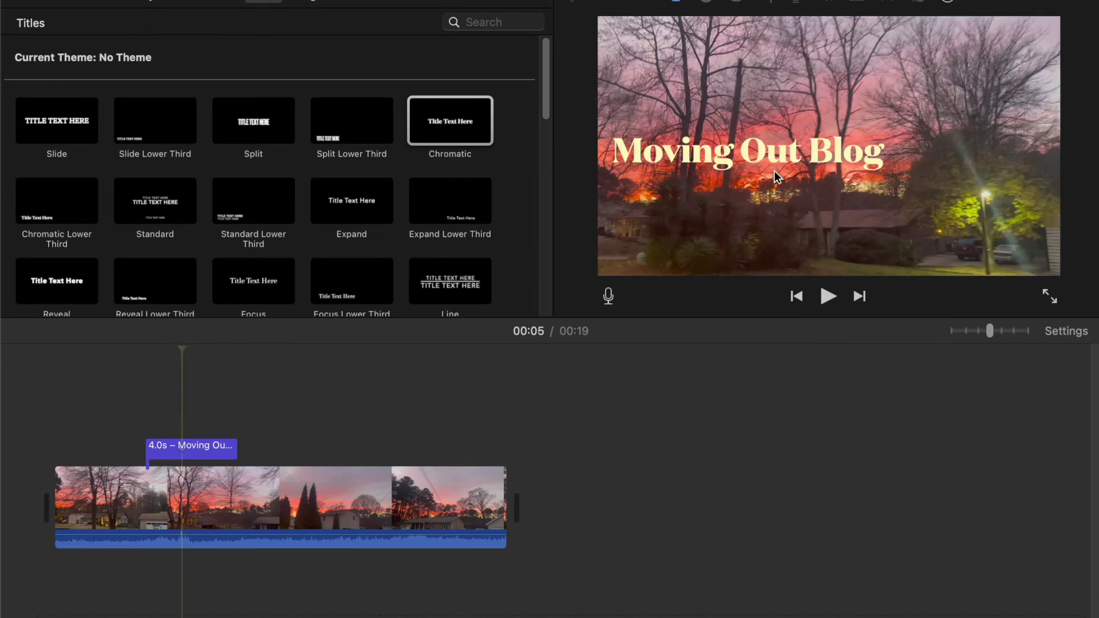